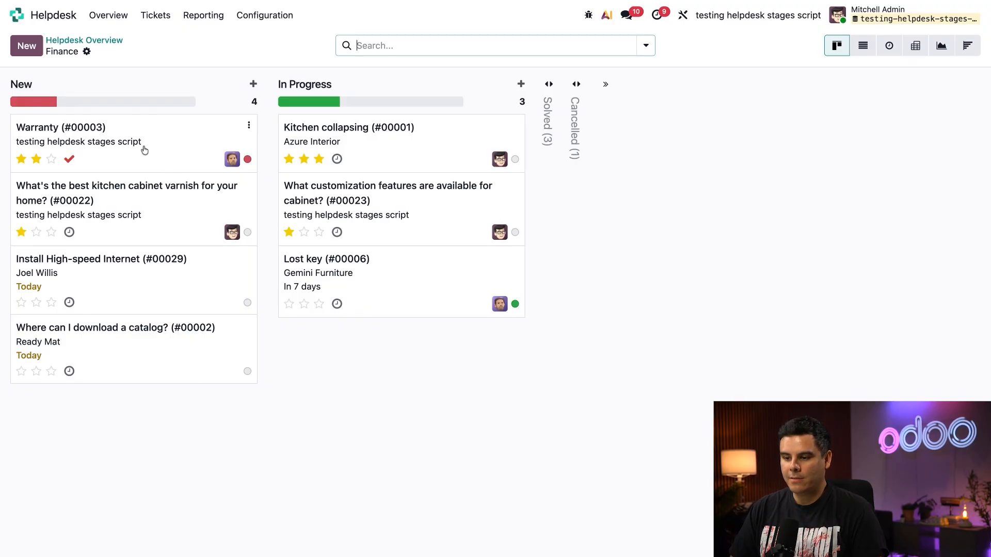
Step: Move the Warranty ticket from New to In Progress and back to New
left_click_drag(141, 150, 392, 170)
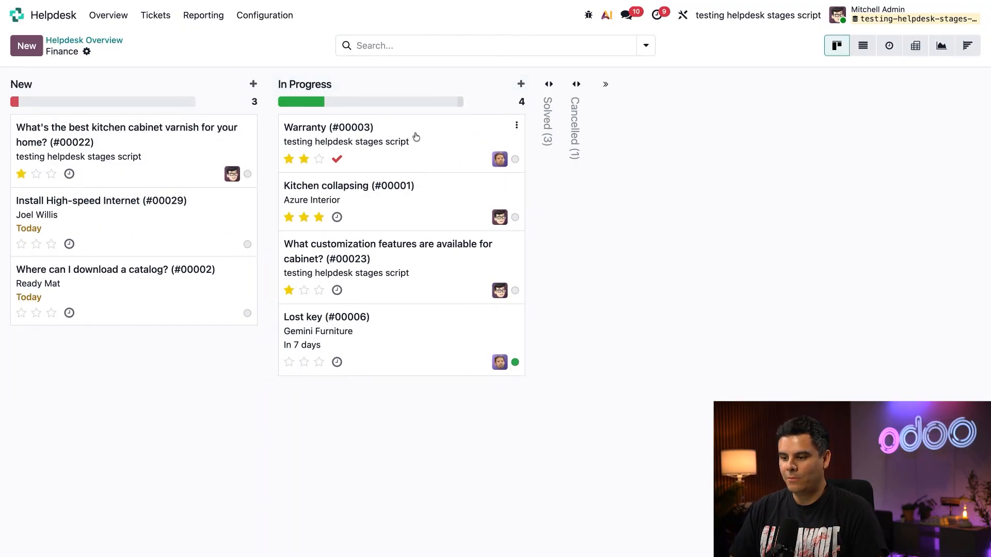
left_click_drag(413, 137, 192, 145)
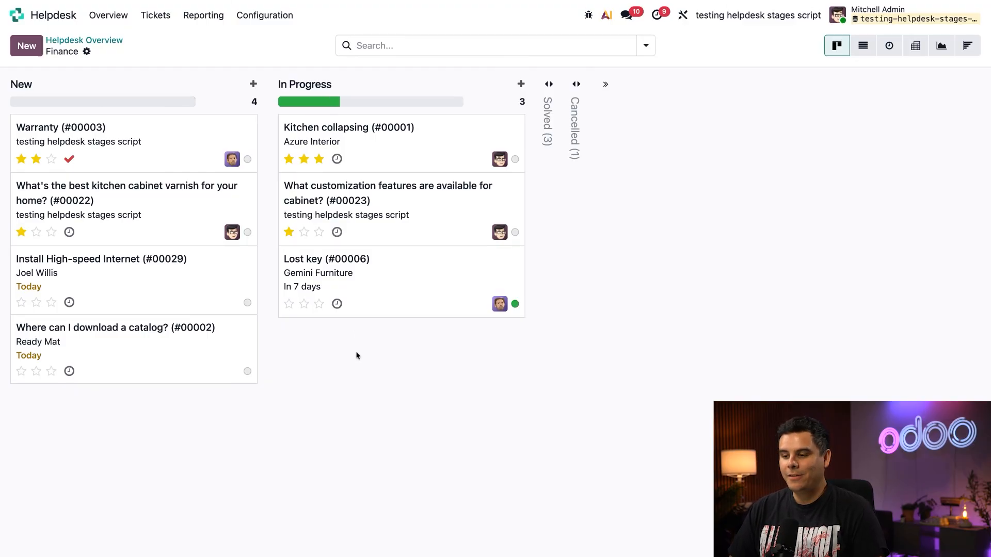
Step: View the available stage options for the In Progress column
left_click_drag(399, 83, 325, 153)
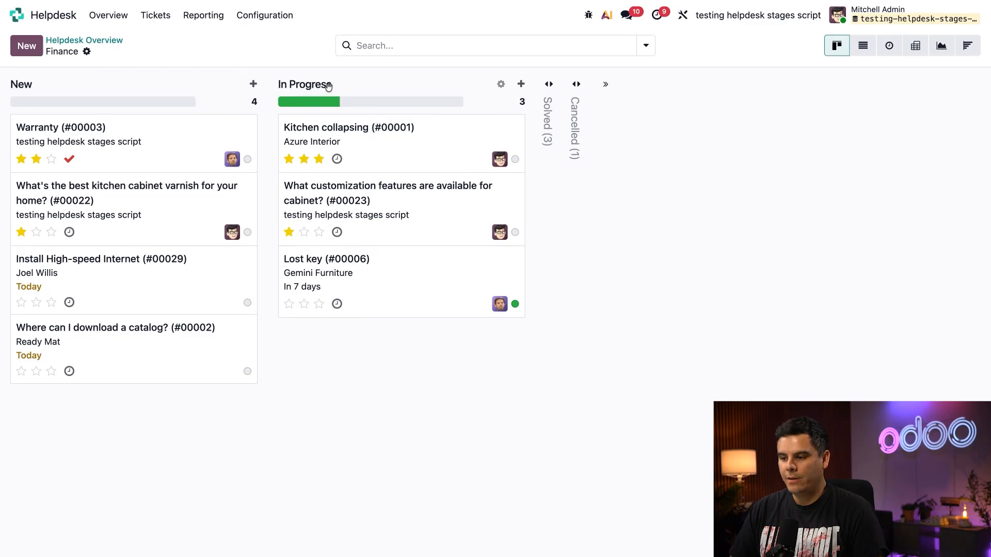
left_click(501, 85)
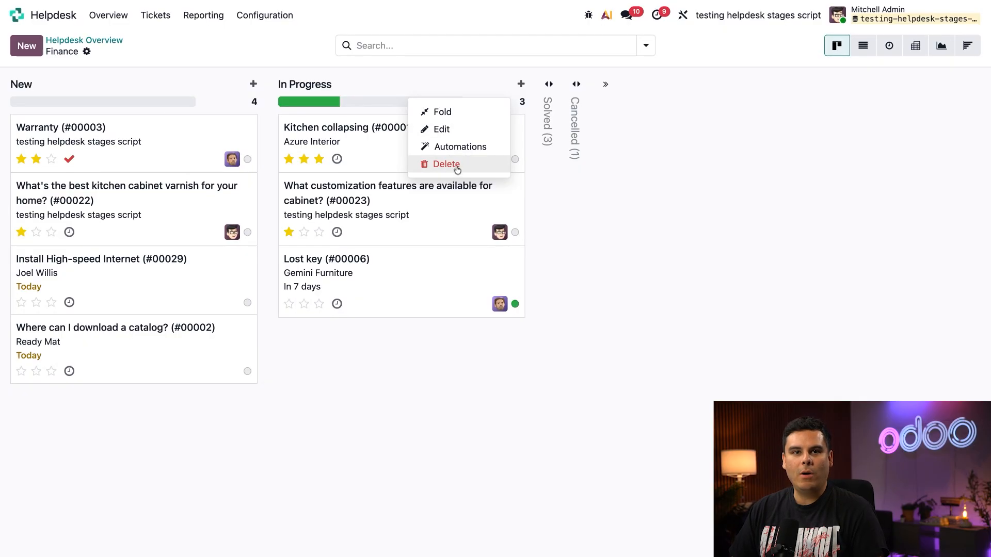
left_click(349, 393)
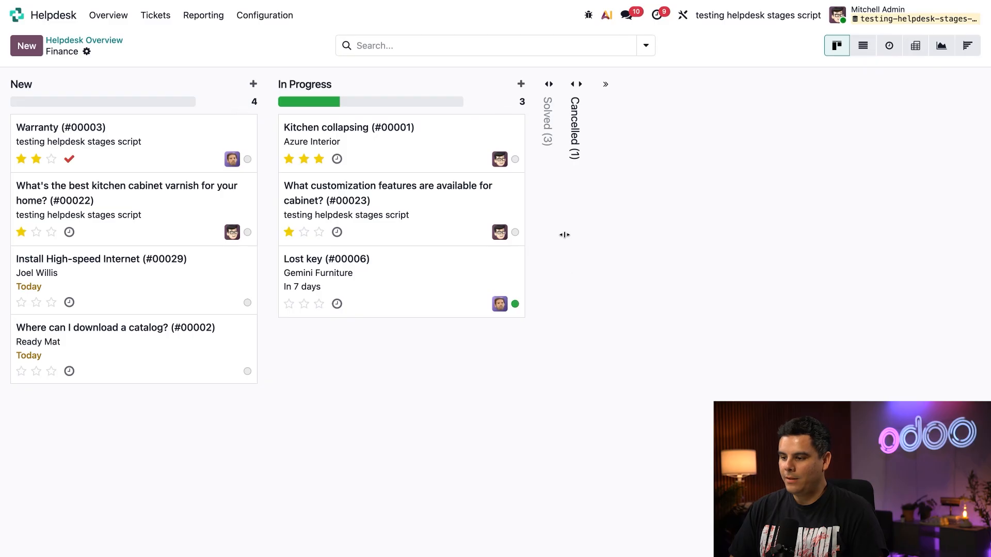
Step: Add a stage named On Hold to the Finance pipeline and place it between In Progress and Solved
left_click(605, 128)
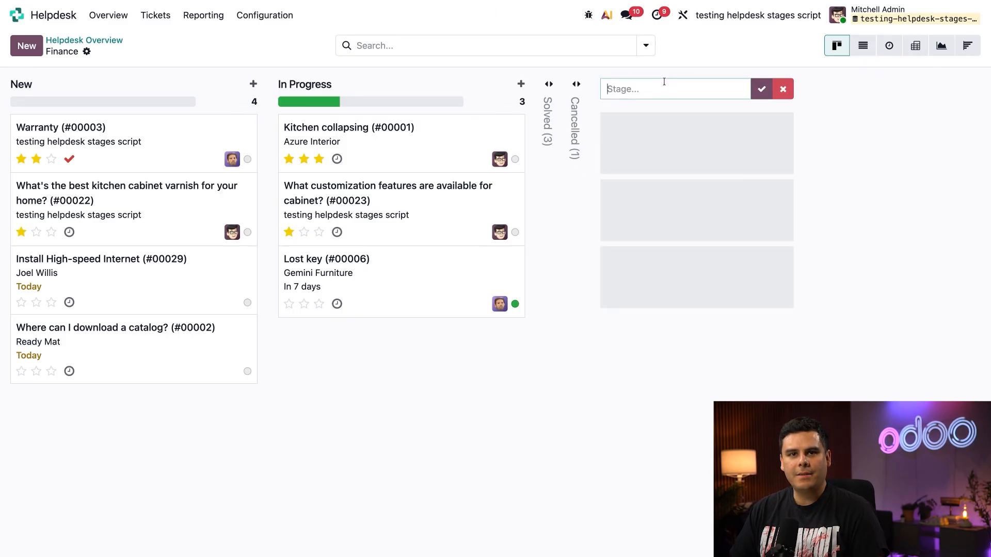
type("On Hold")
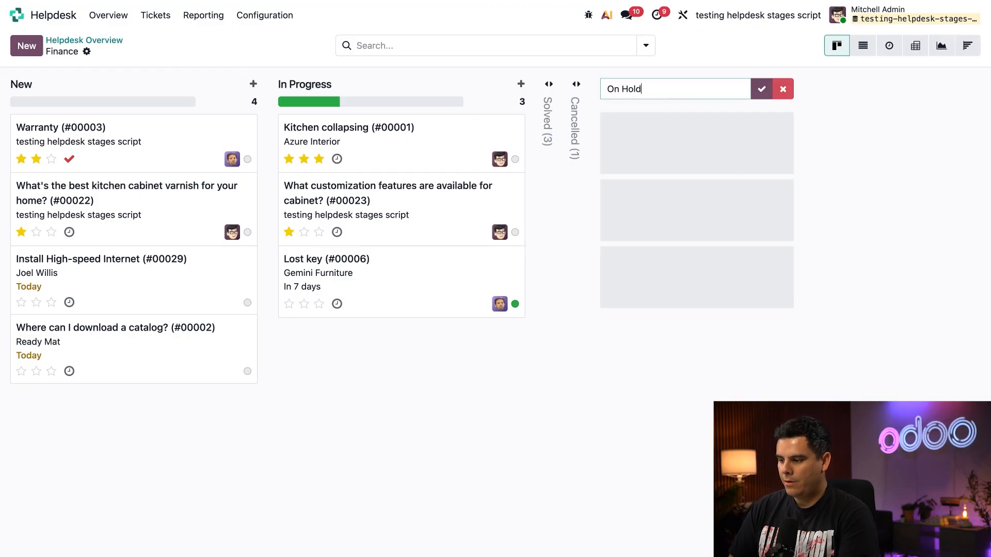
left_click(757, 89)
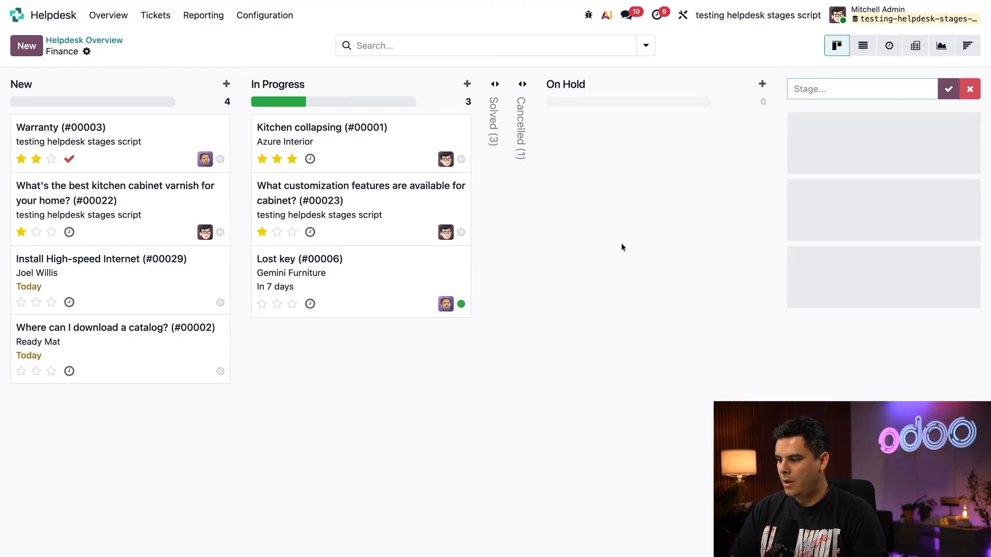
left_click(974, 89)
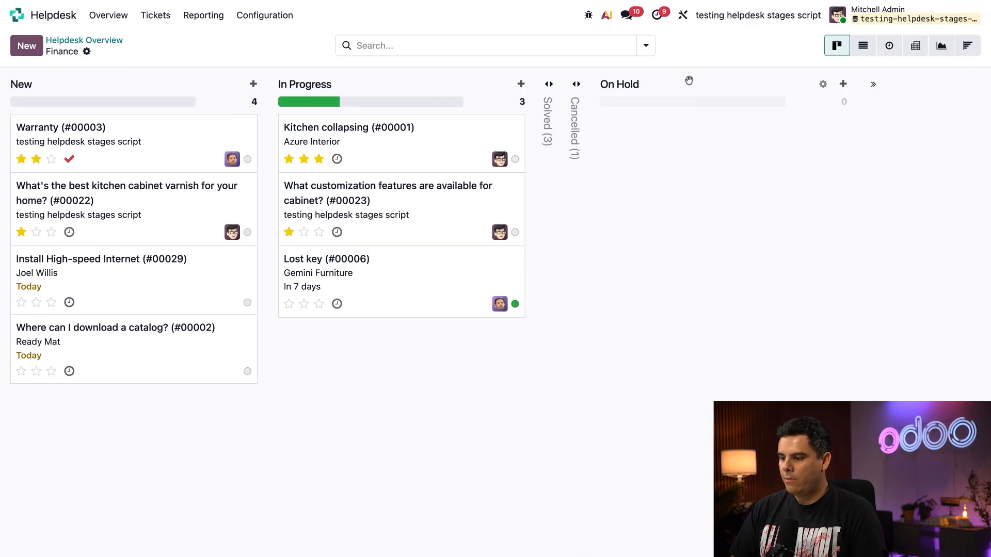
left_click_drag(685, 84, 573, 91)
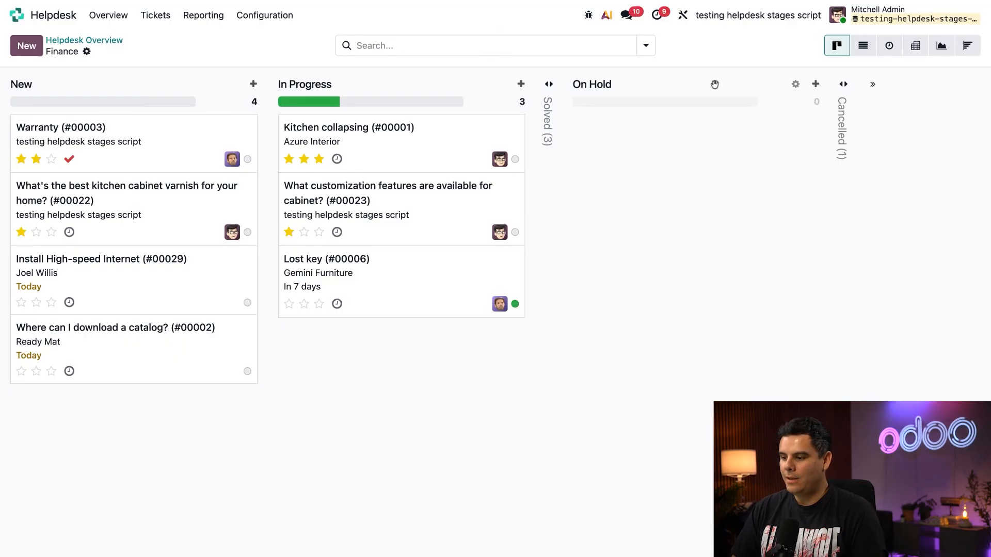
left_click_drag(695, 88, 549, 109)
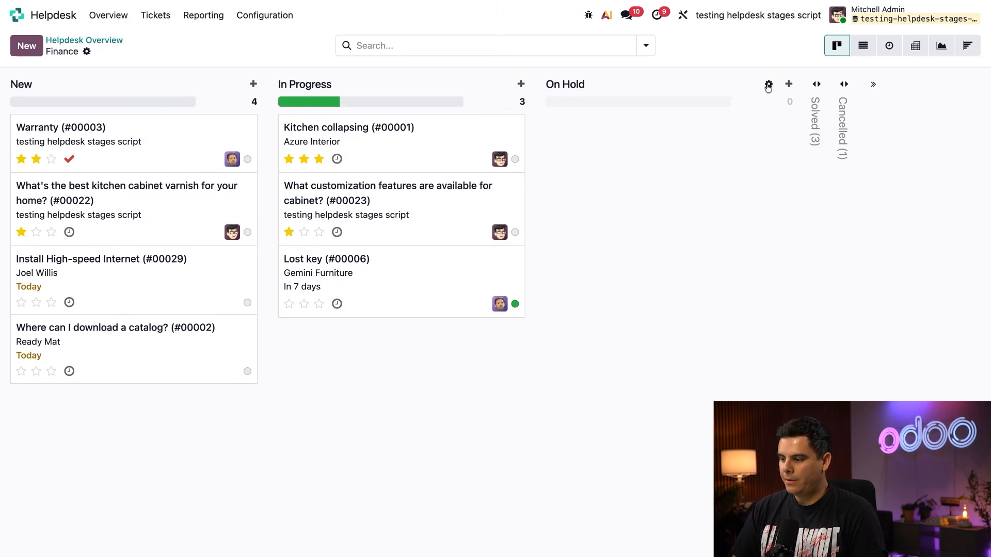
Step: Open the On Hold stage for editing and set it to rot in 2 days
left_click(768, 85)
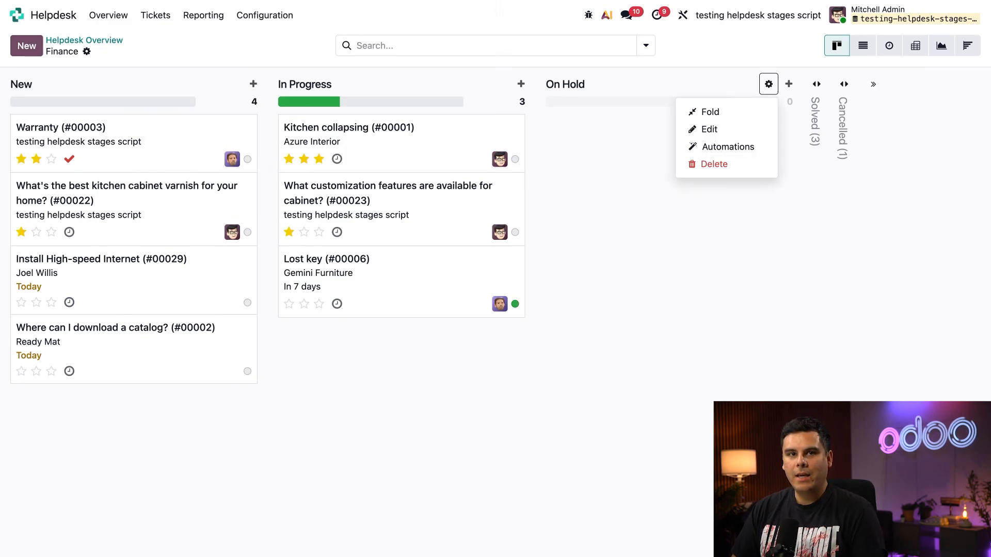
left_click(706, 129)
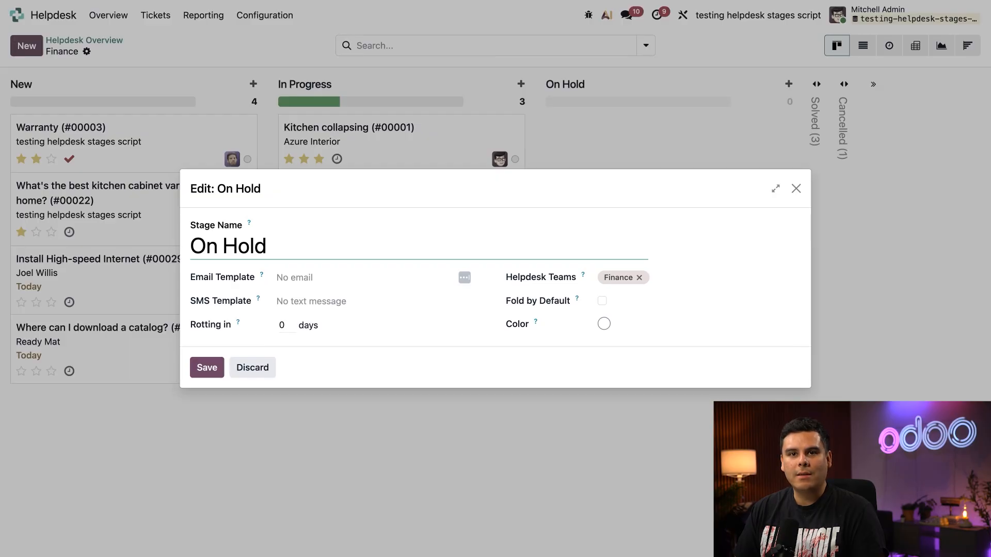
left_click(286, 325)
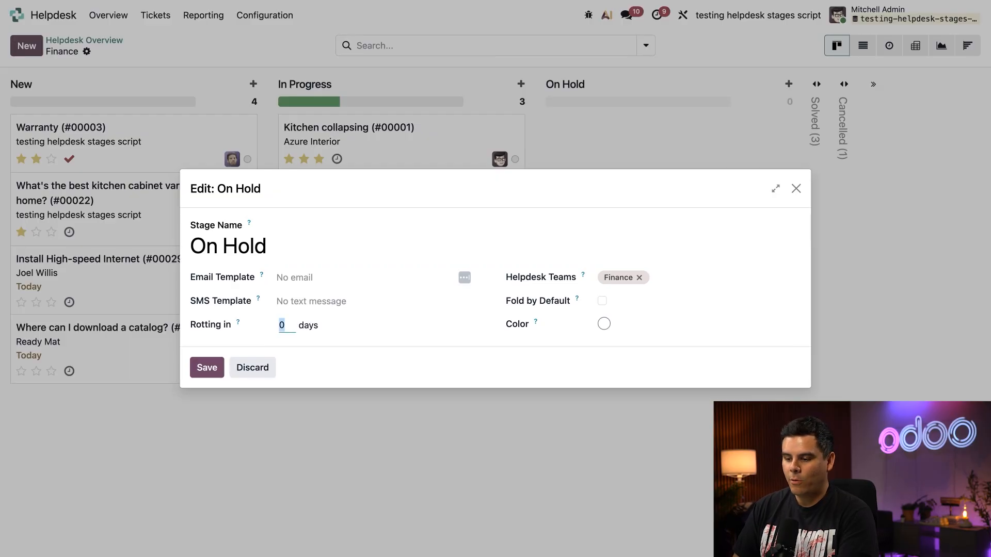
type("2")
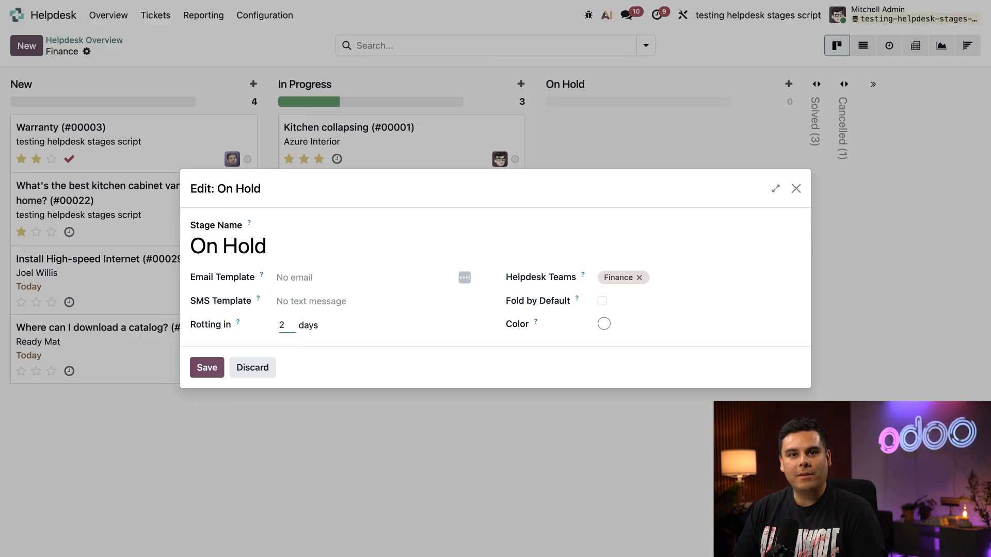
Step: Assign the email template Helpdesk: Ticket On Hold to the stage and review the template's content
left_click(320, 277)
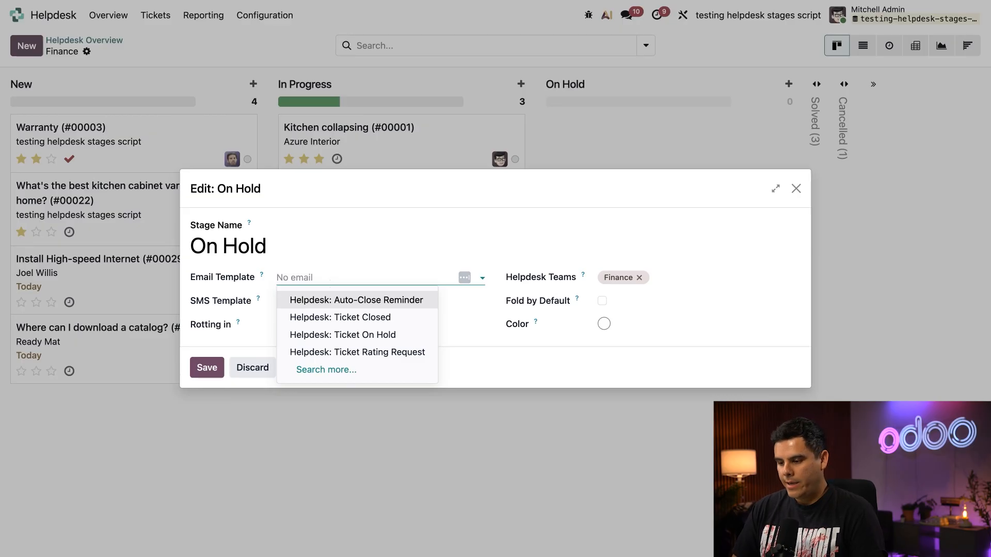
left_click(353, 336)
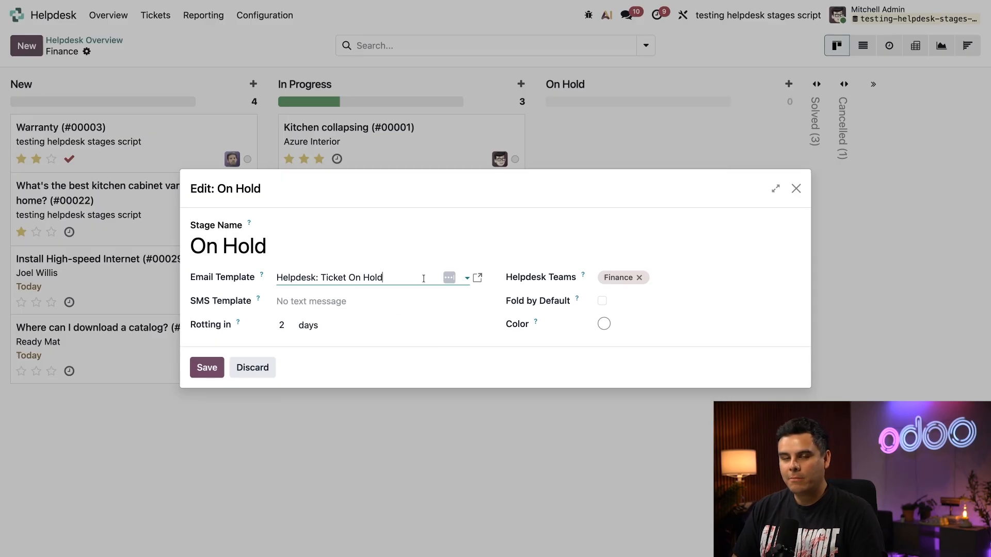
left_click(478, 278)
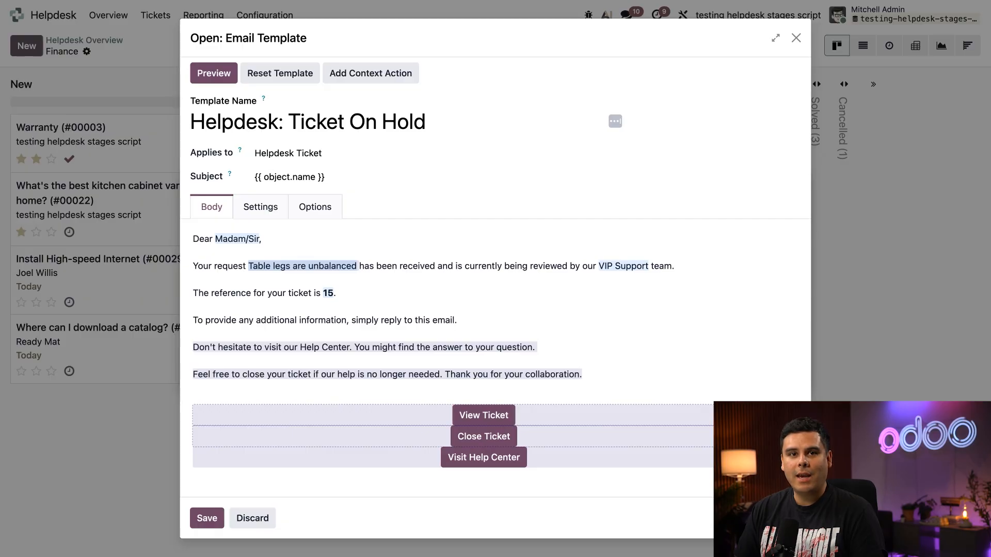
left_click(796, 38)
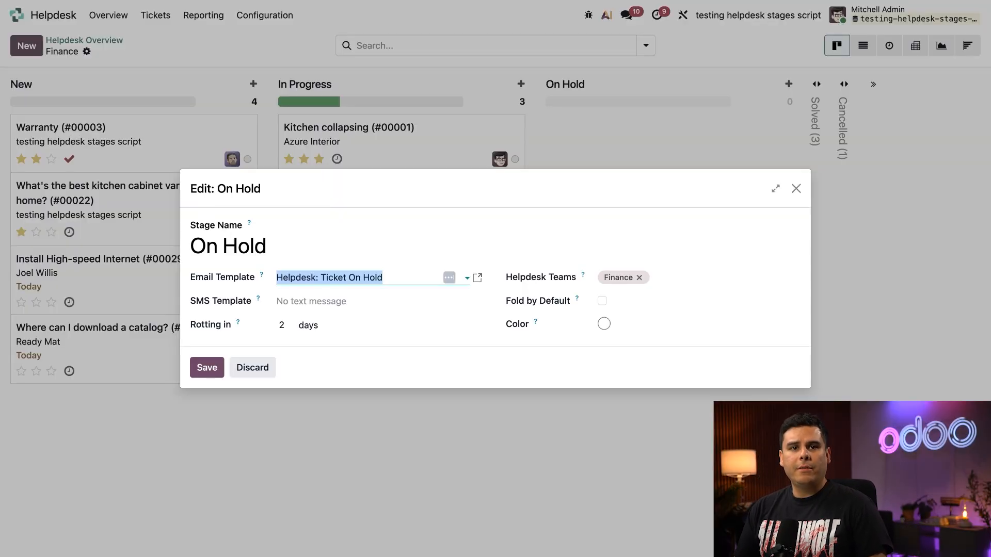
Step: Assign the Ticket On Hold SMS template to the On Hold stage
left_click(340, 303)
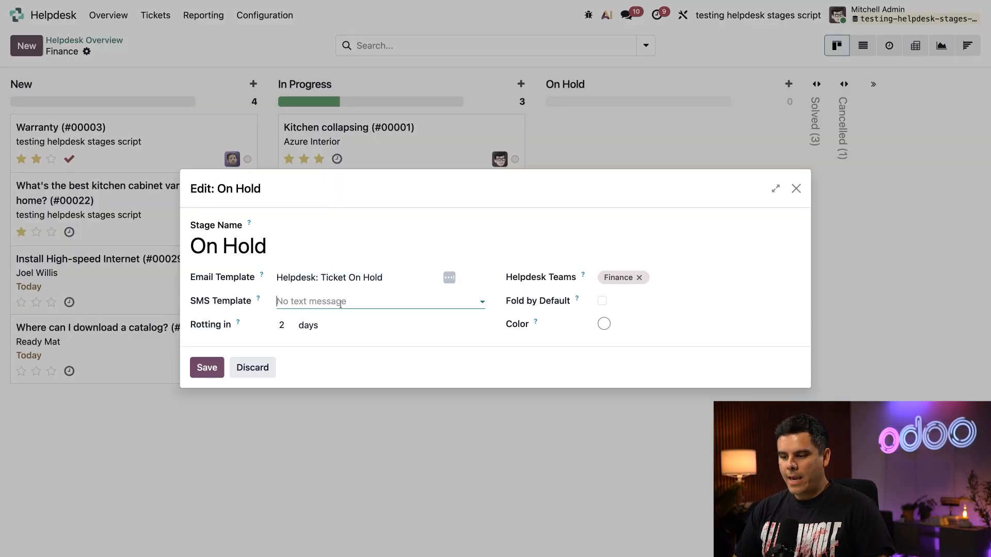
left_click(488, 295)
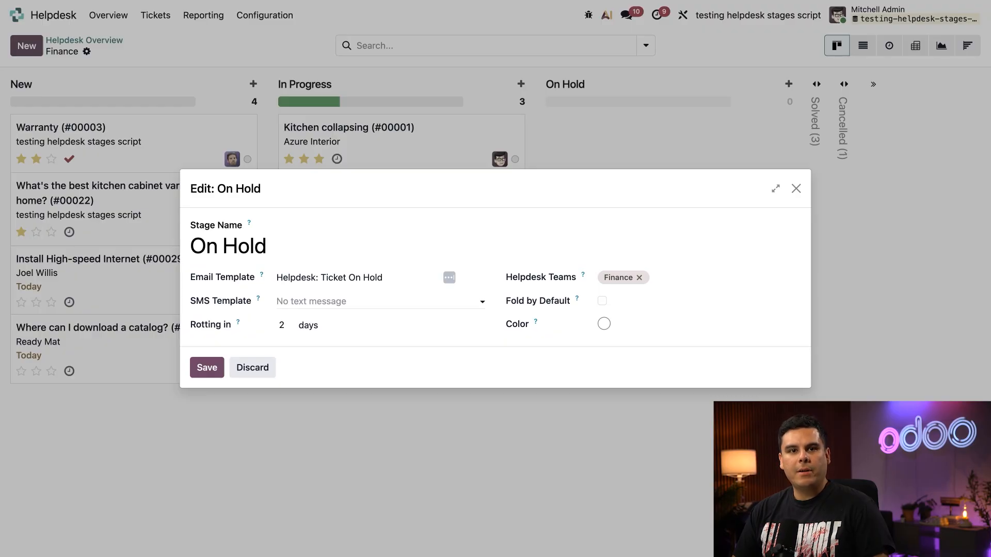
left_click(356, 301)
type("sms")
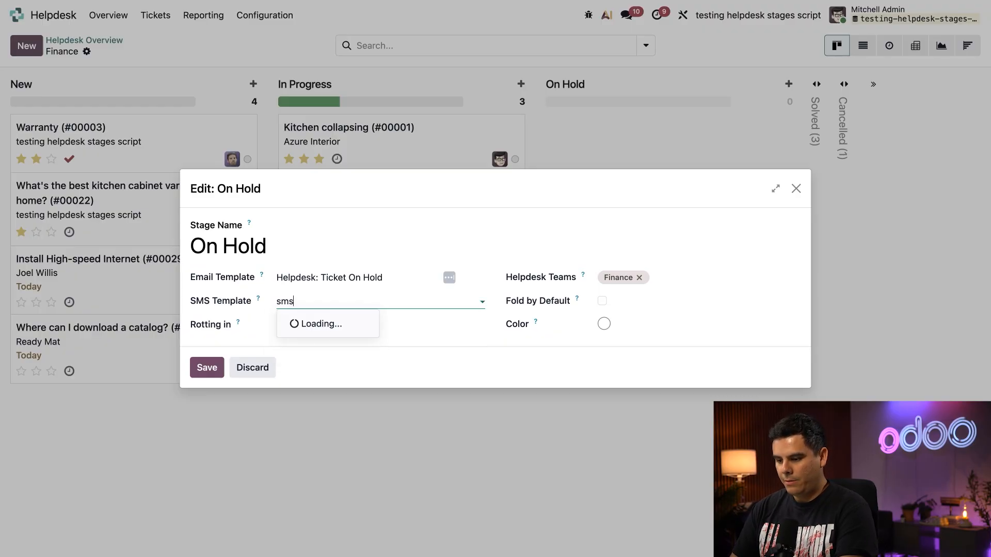
key("BackSpace")
key("BackSpace")
key("BackSpace")
type("ti")
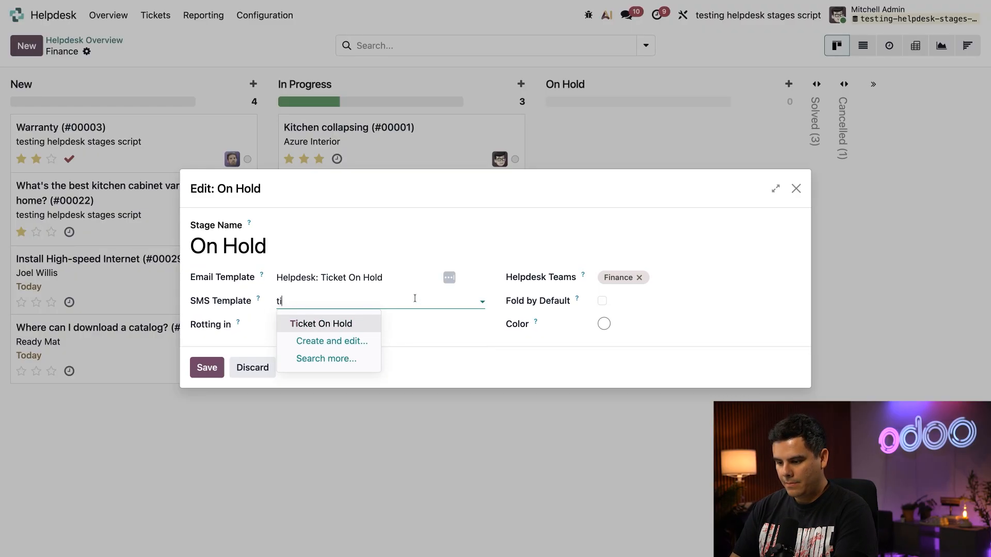
left_click(354, 324)
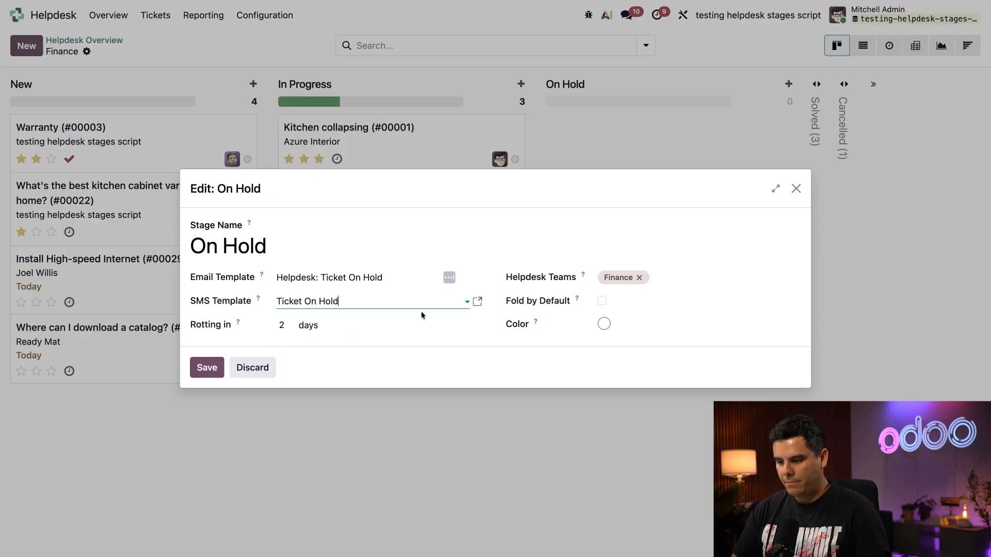
Step: Change the SMS template's content to "We are working on your ticket and will update you soon!" and save the template and the stage
left_click(481, 305)
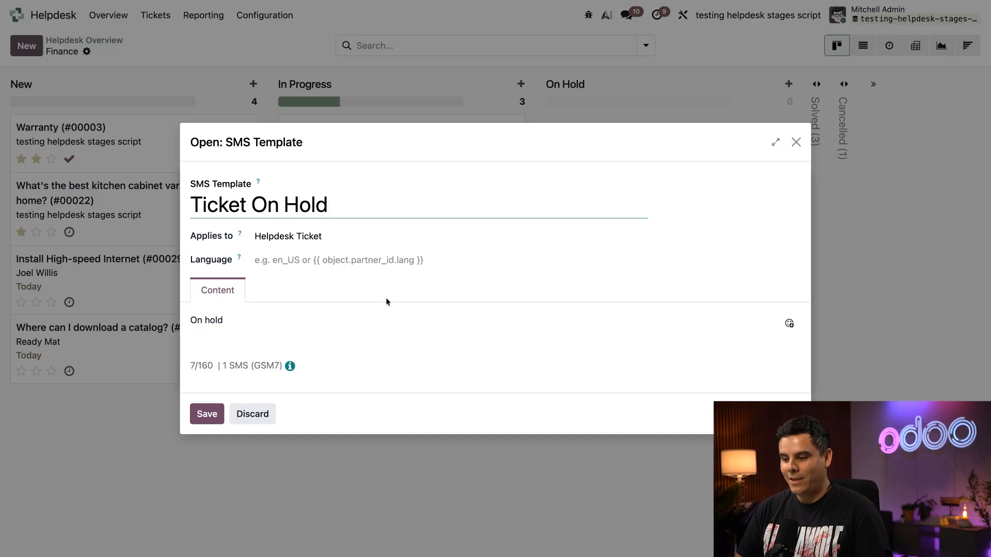
left_click(367, 326)
key("ctrl+a")
type("We are working on your ticket and will update you soon!")
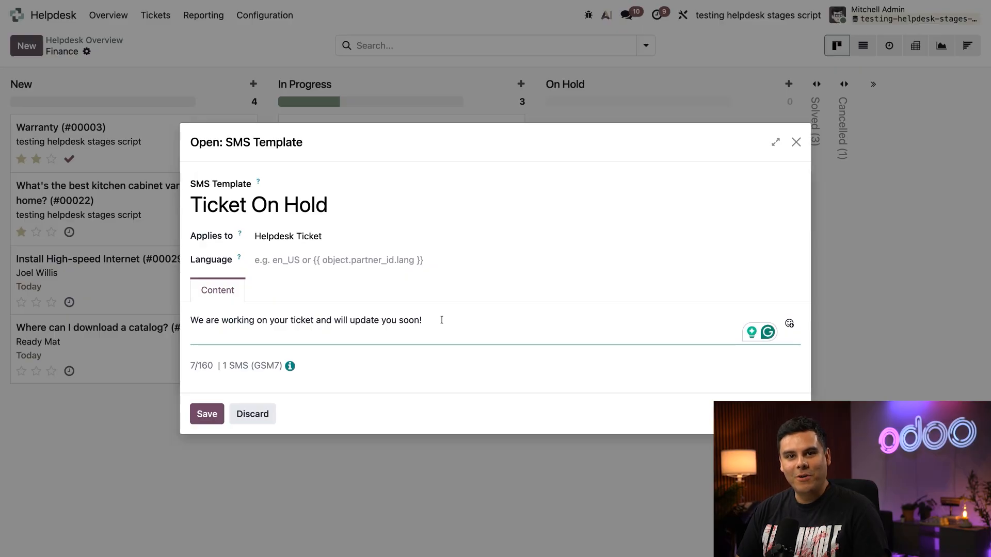
left_click(207, 414)
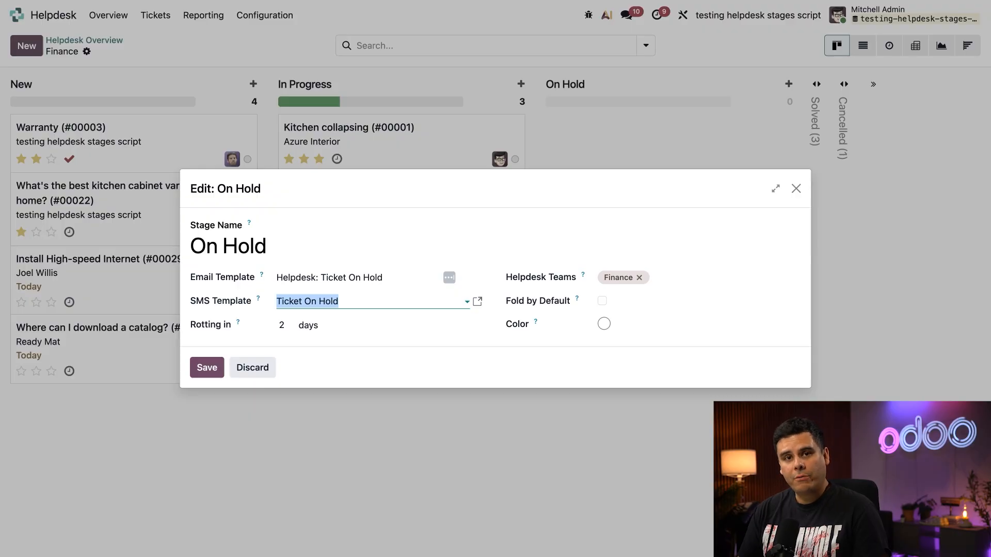
left_click(208, 368)
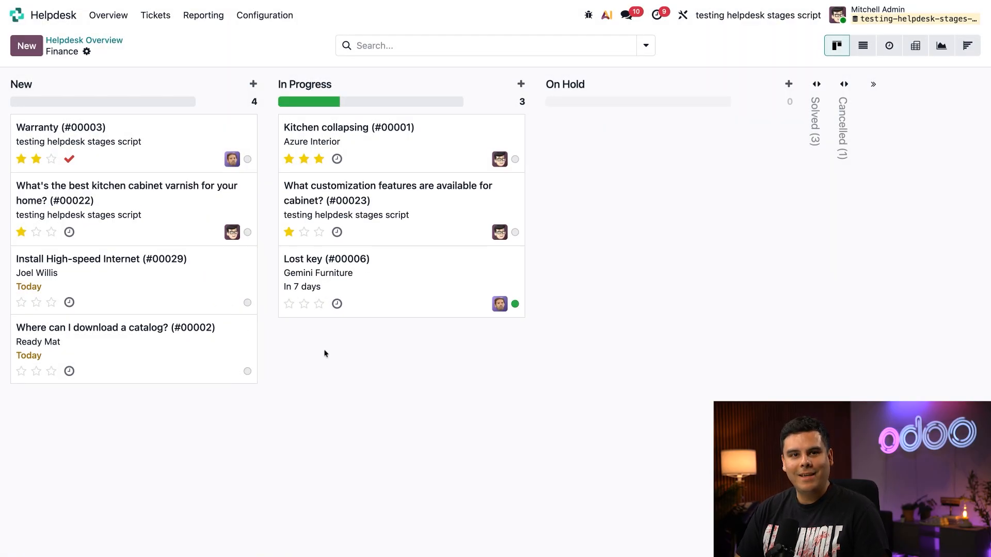